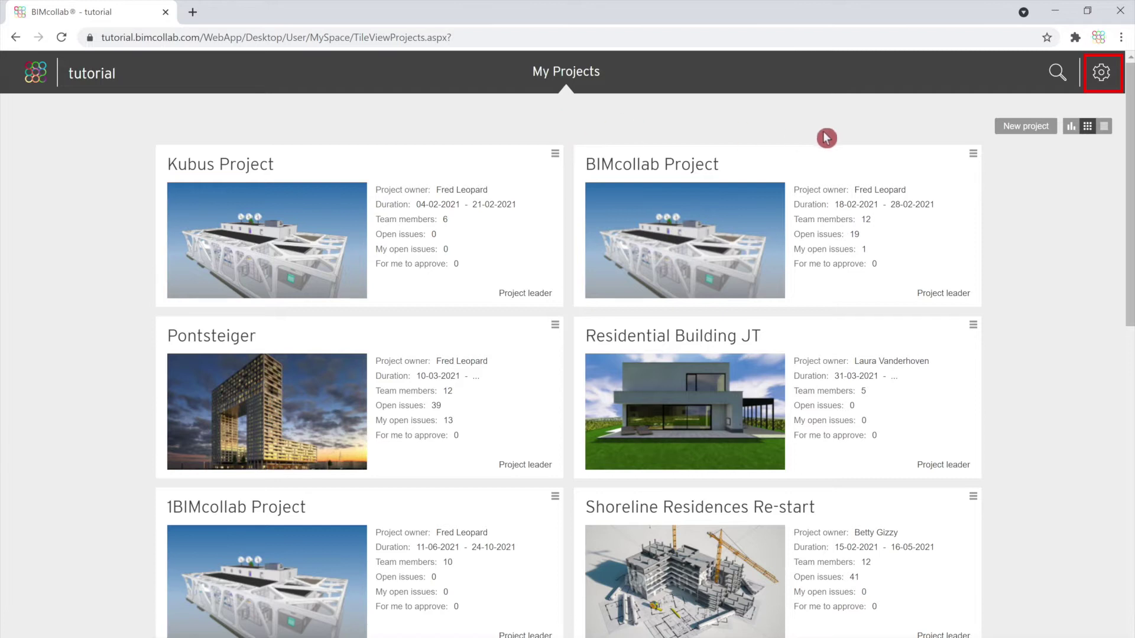
- Go to the space Administration dashboard, opening Space settings and closing it without changes
click(1096, 83)
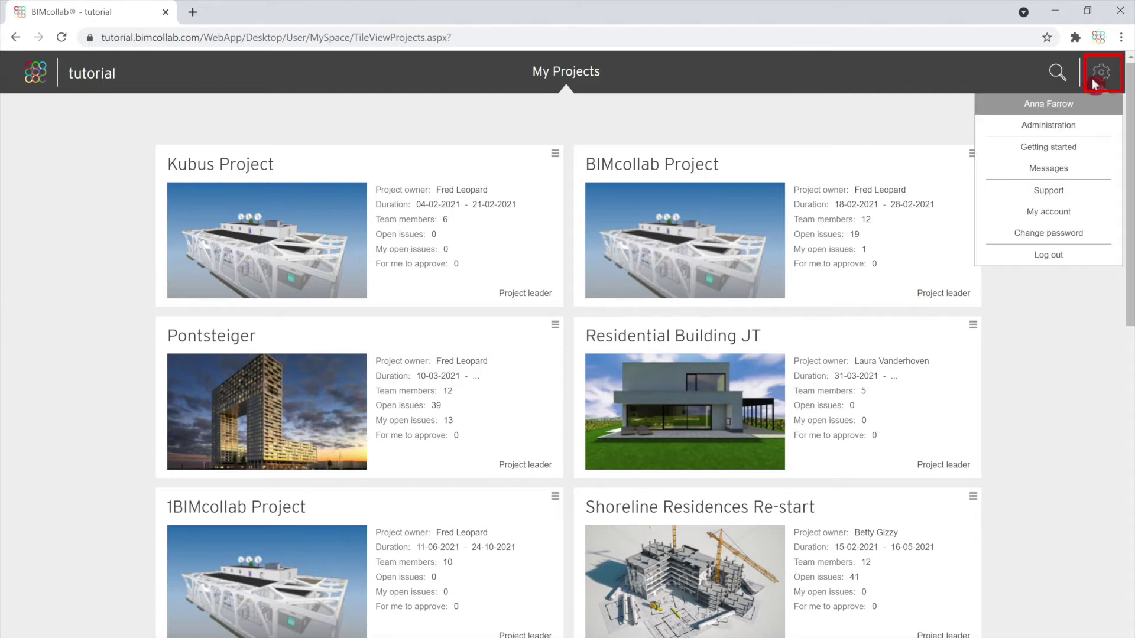
click(1101, 131)
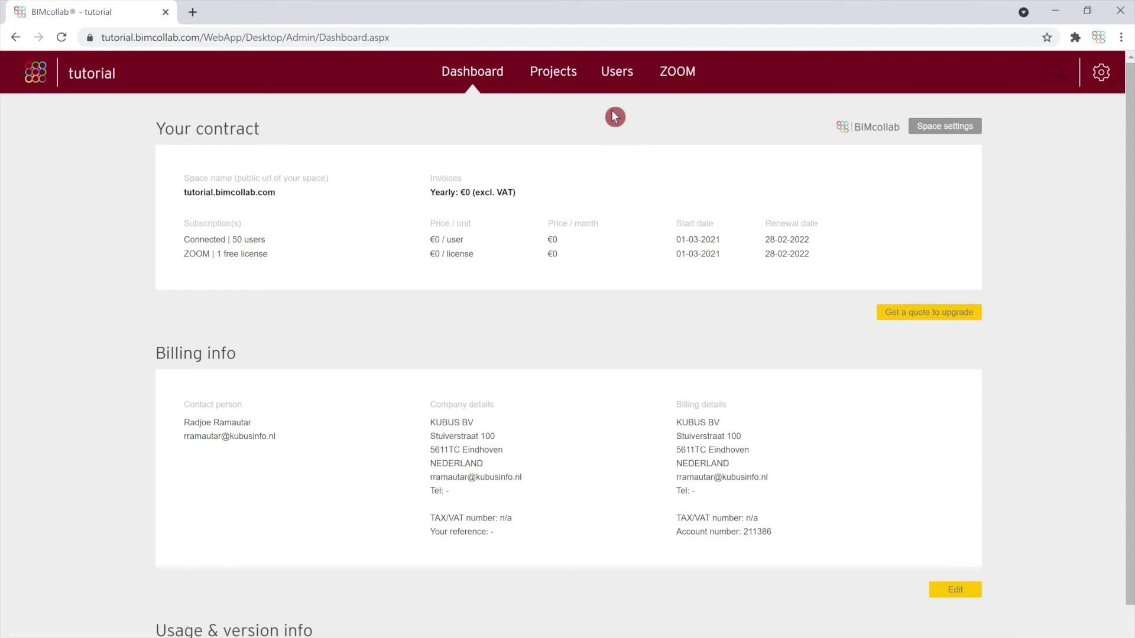
click(925, 128)
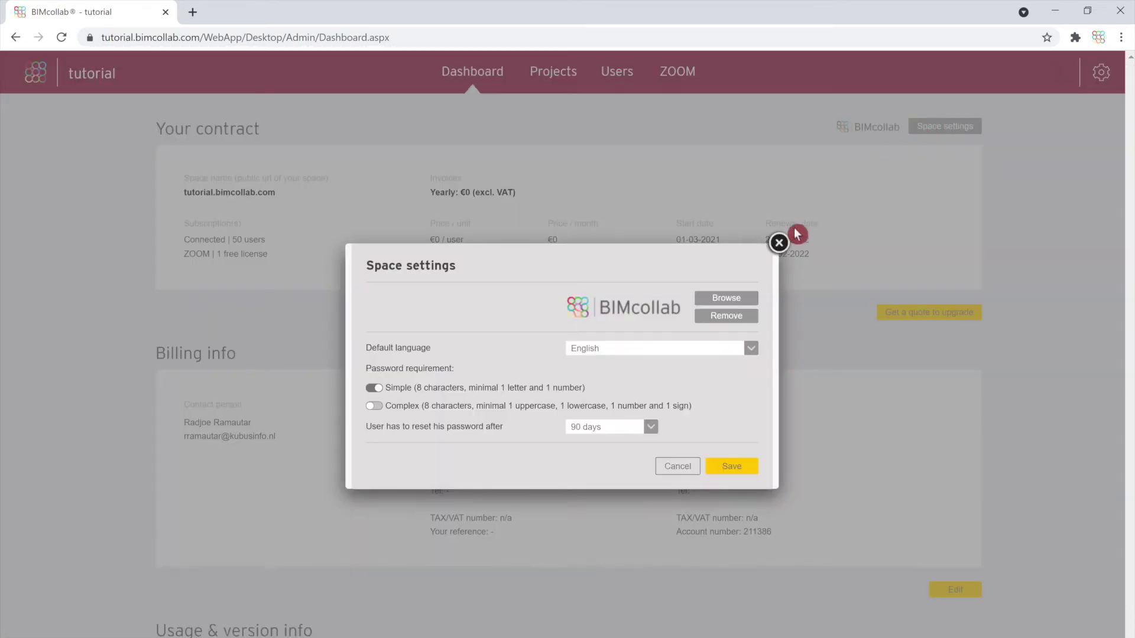
click(779, 243)
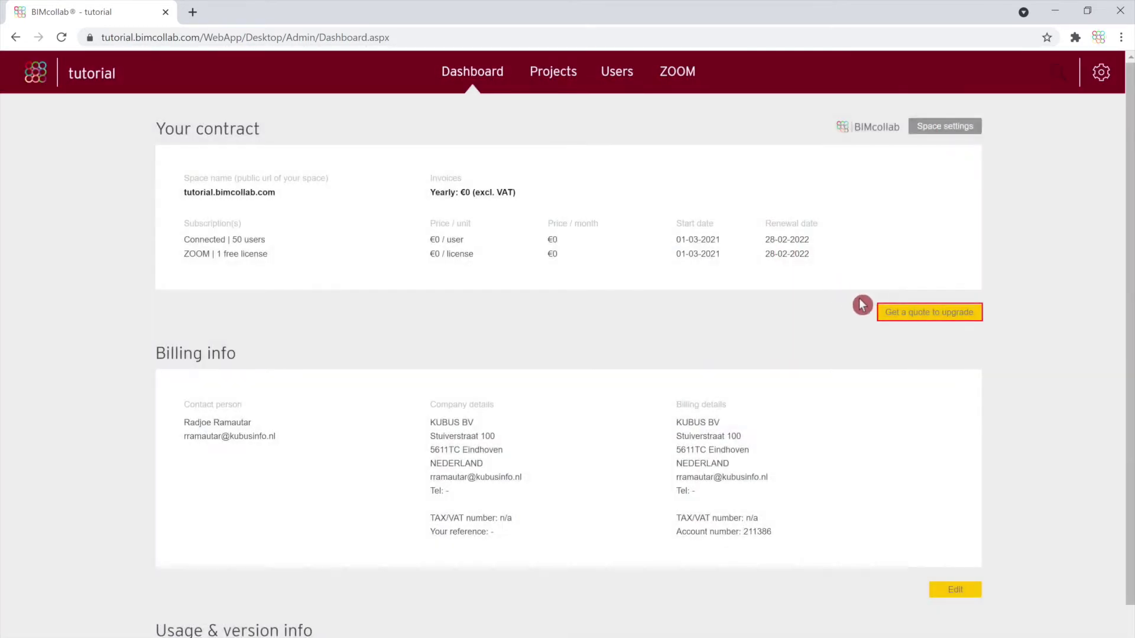
- Open the upgrade quote page, review its Payment method and Billing info, then return to the dashboard
click(901, 317)
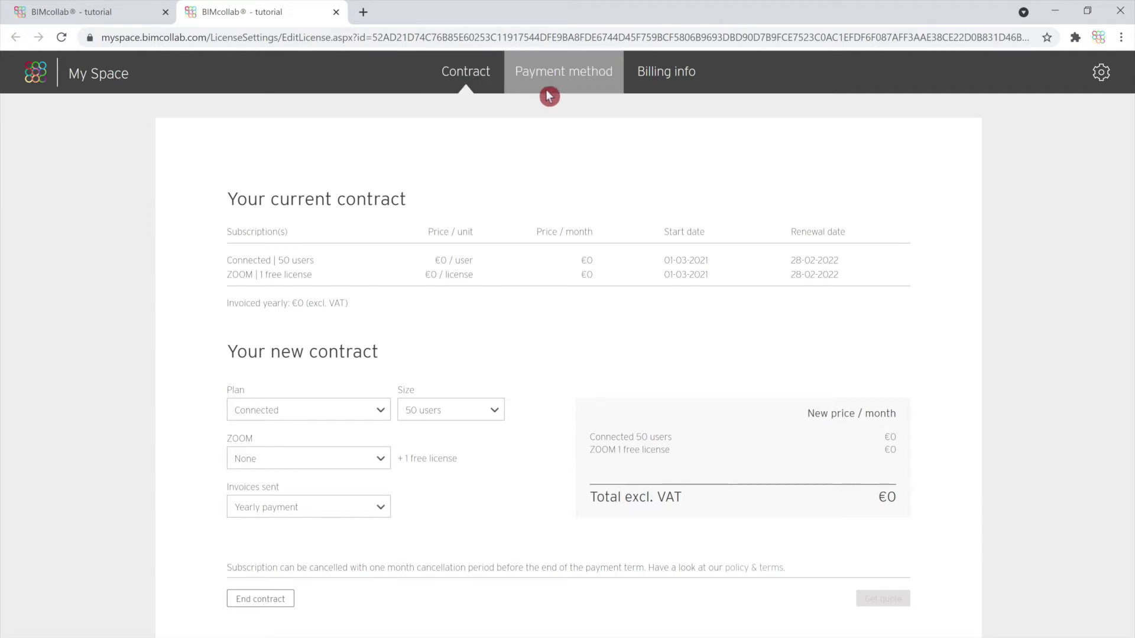
click(571, 89)
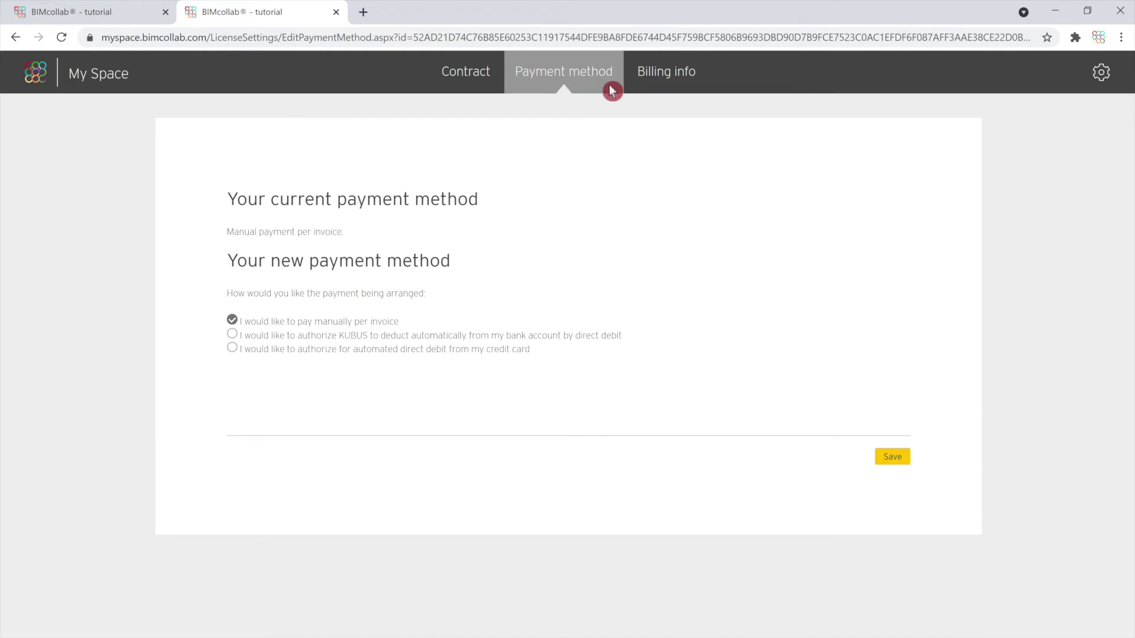
click(662, 92)
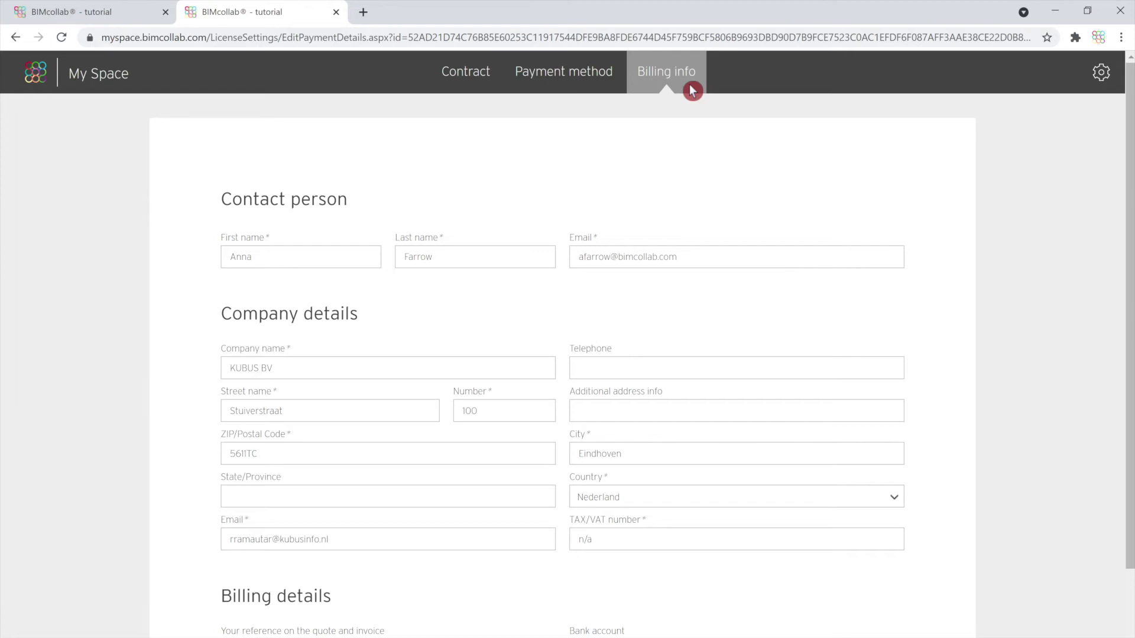
click(110, 13)
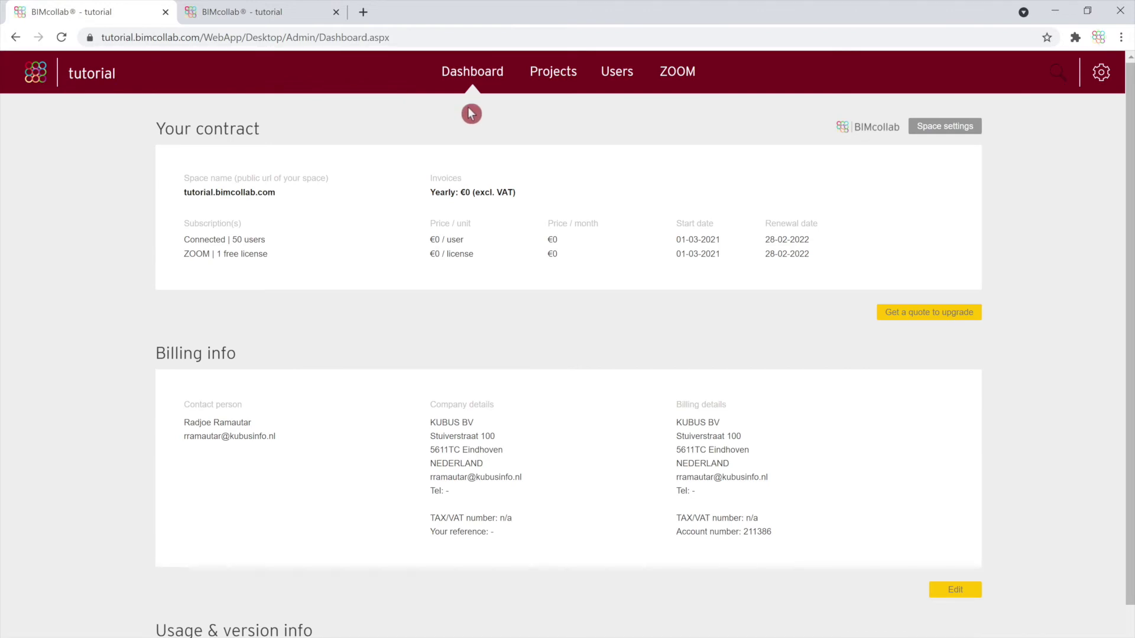
- List all projects including inactive ones, check the trash, and sort by project name descending
click(533, 75)
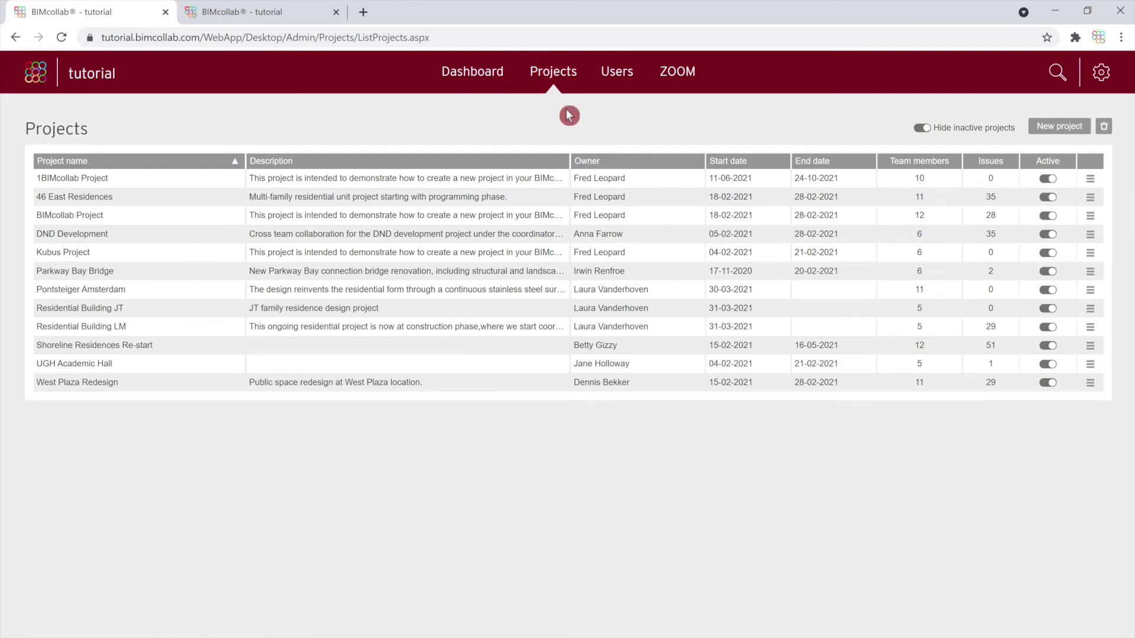
click(921, 128)
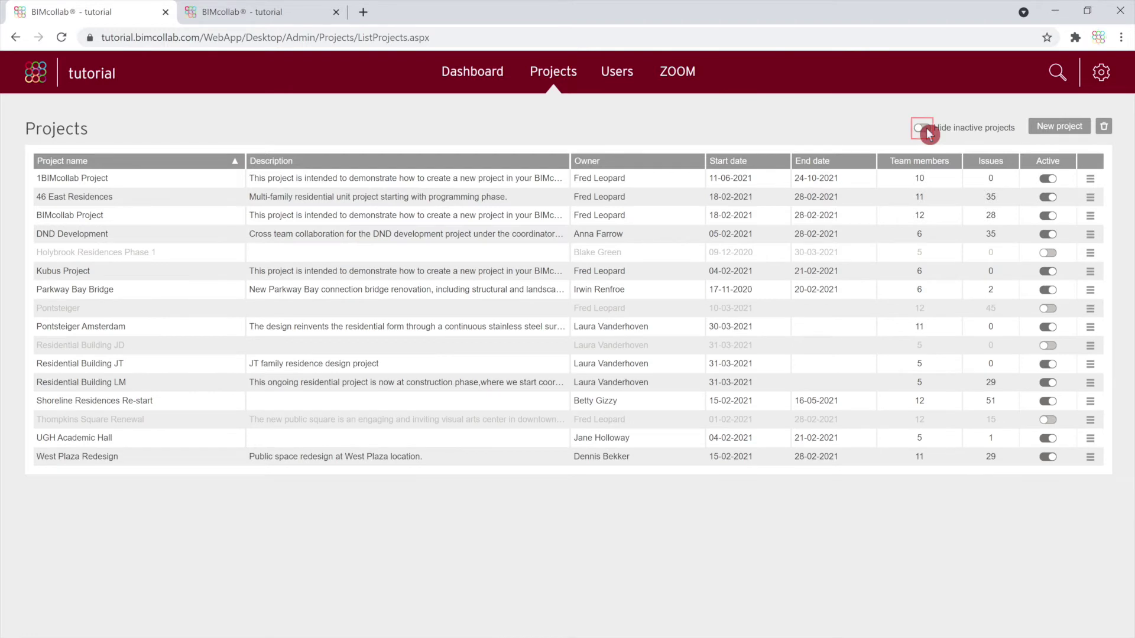
click(1104, 127)
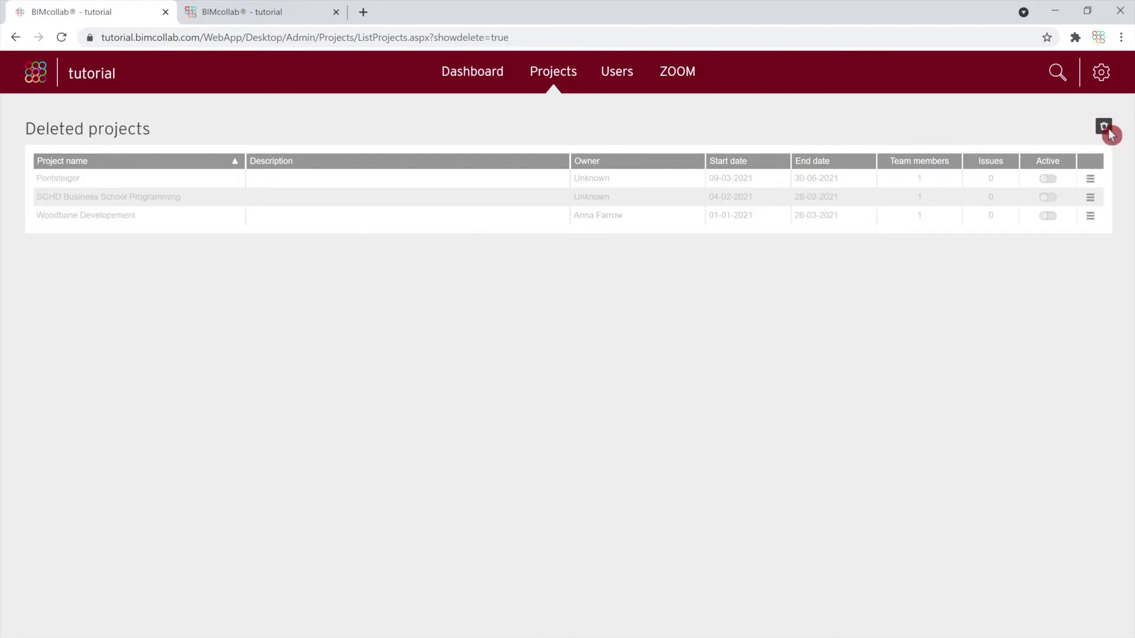
click(1105, 129)
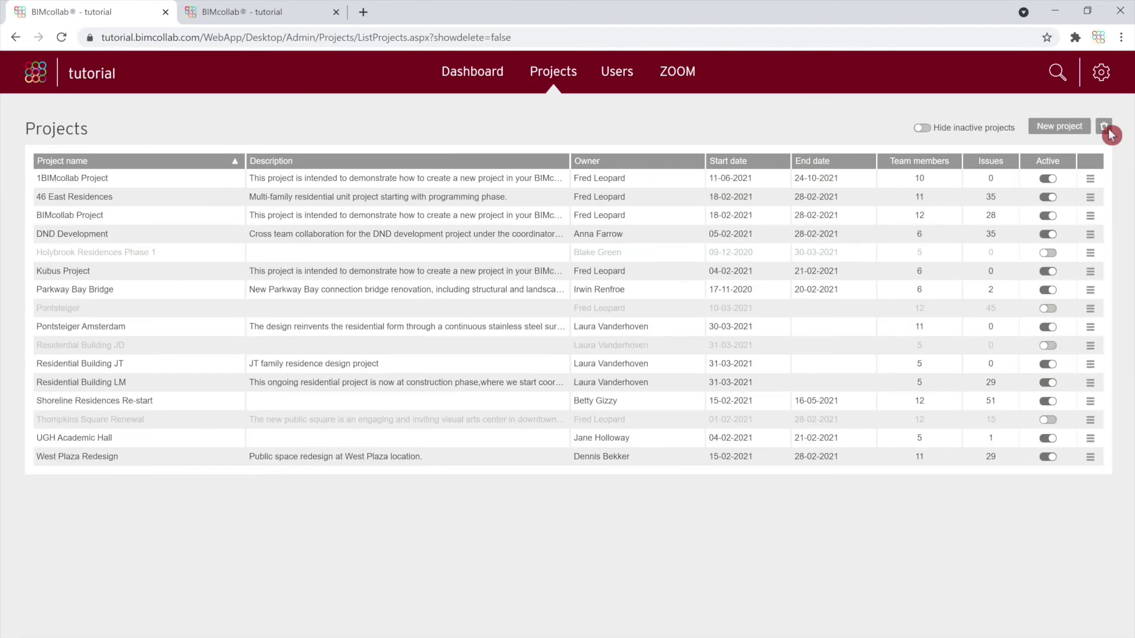
click(744, 164)
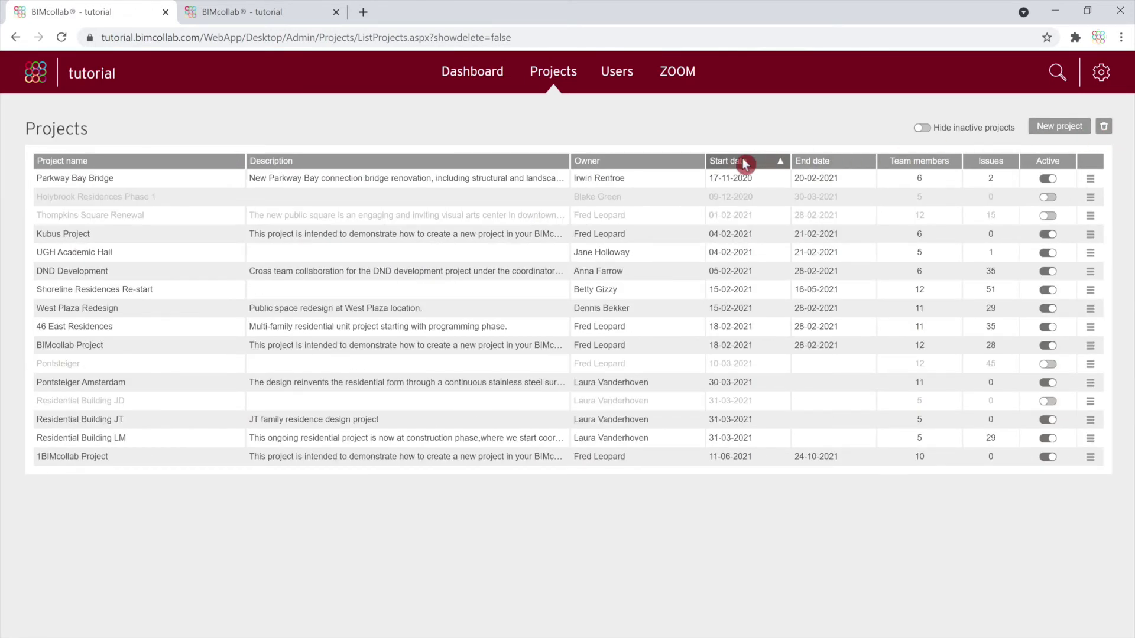
click(204, 171)
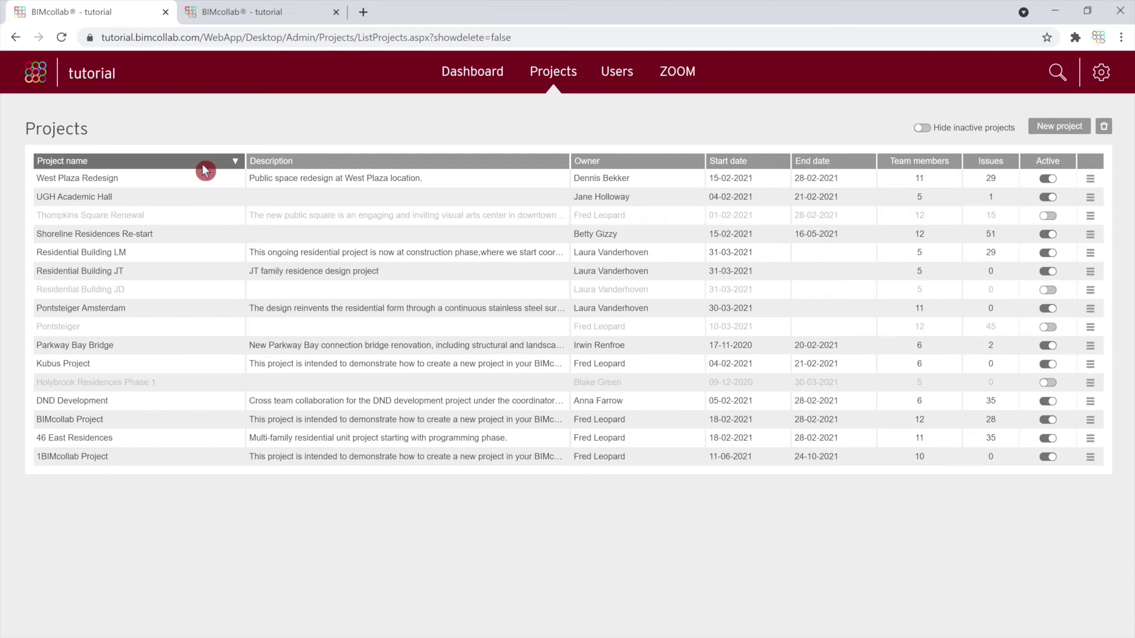
- Open BIMcollab Project, view its Milestones and Areas, and save its edit form unchanged
click(203, 419)
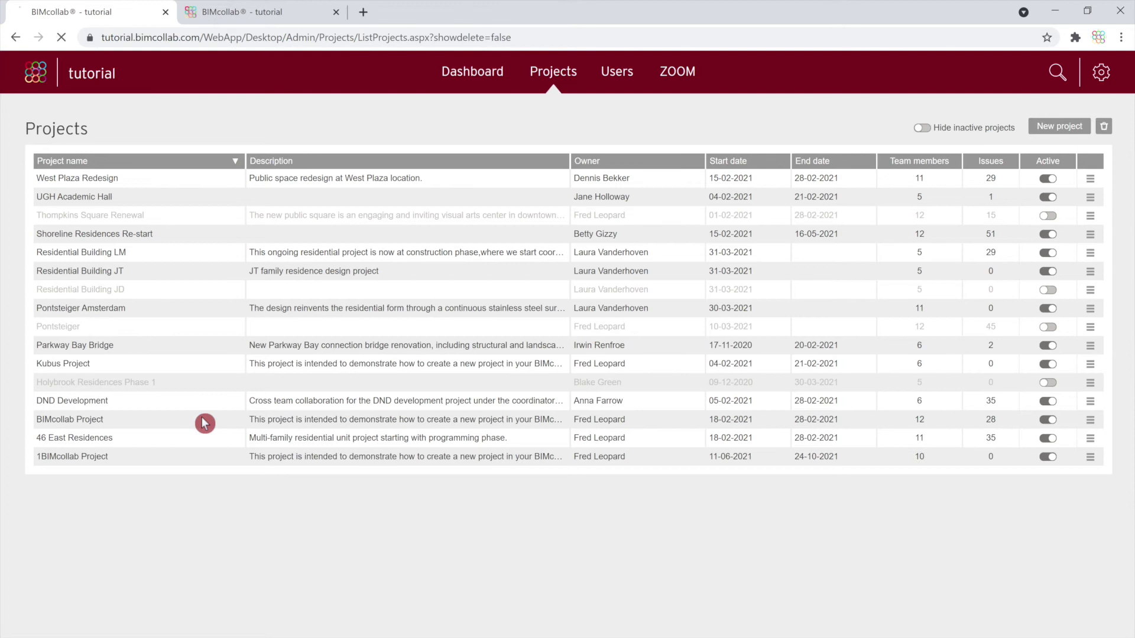
click(145, 236)
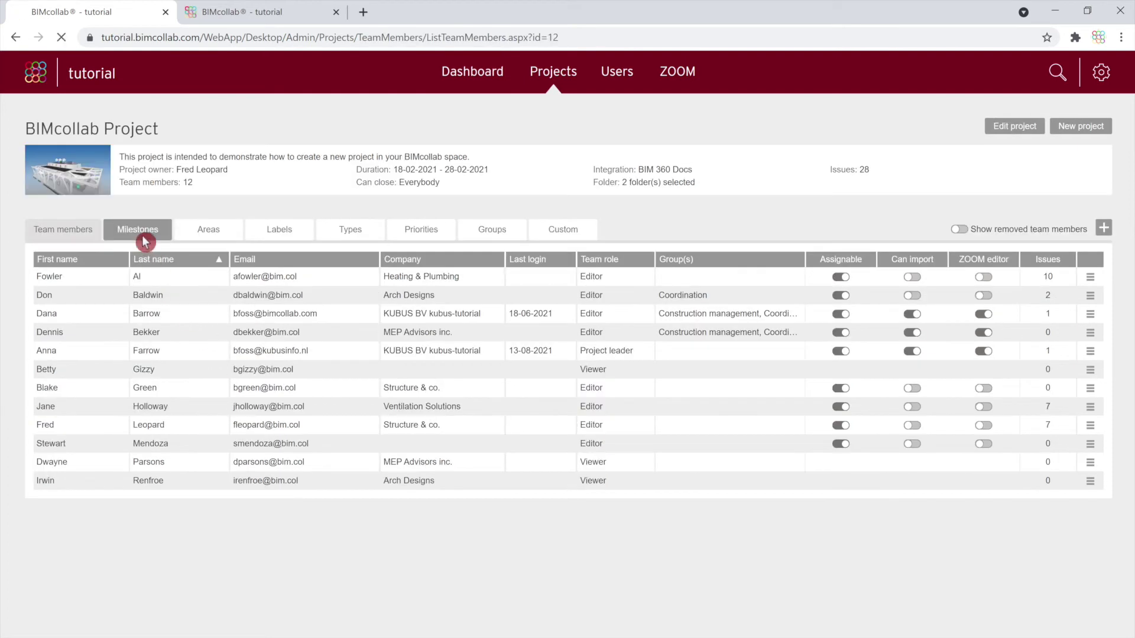
click(204, 237)
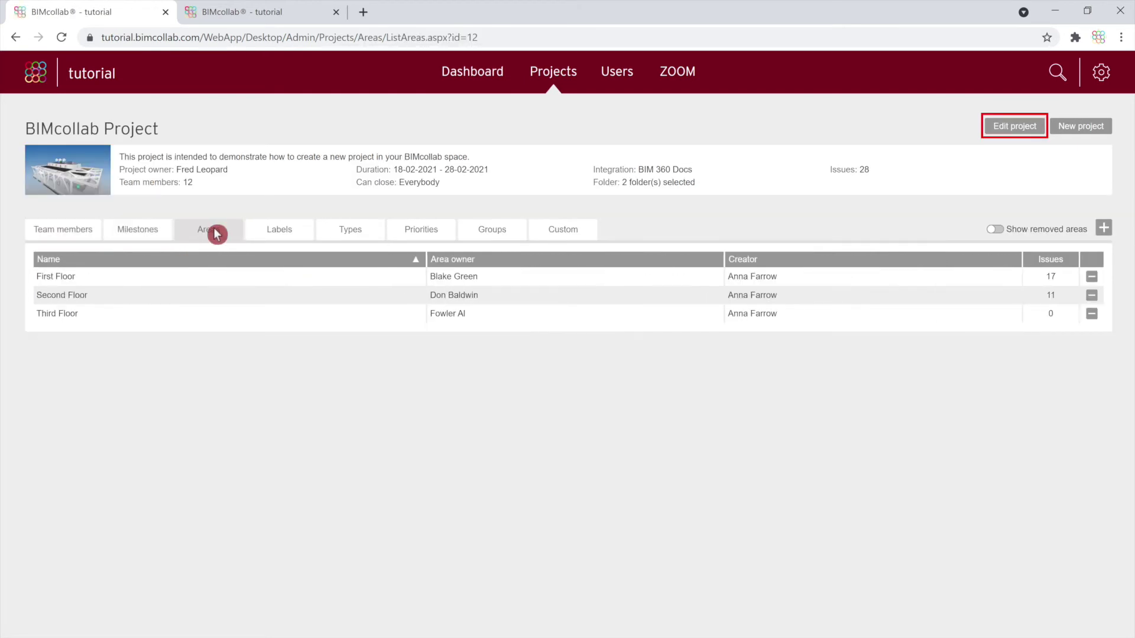
click(1036, 130)
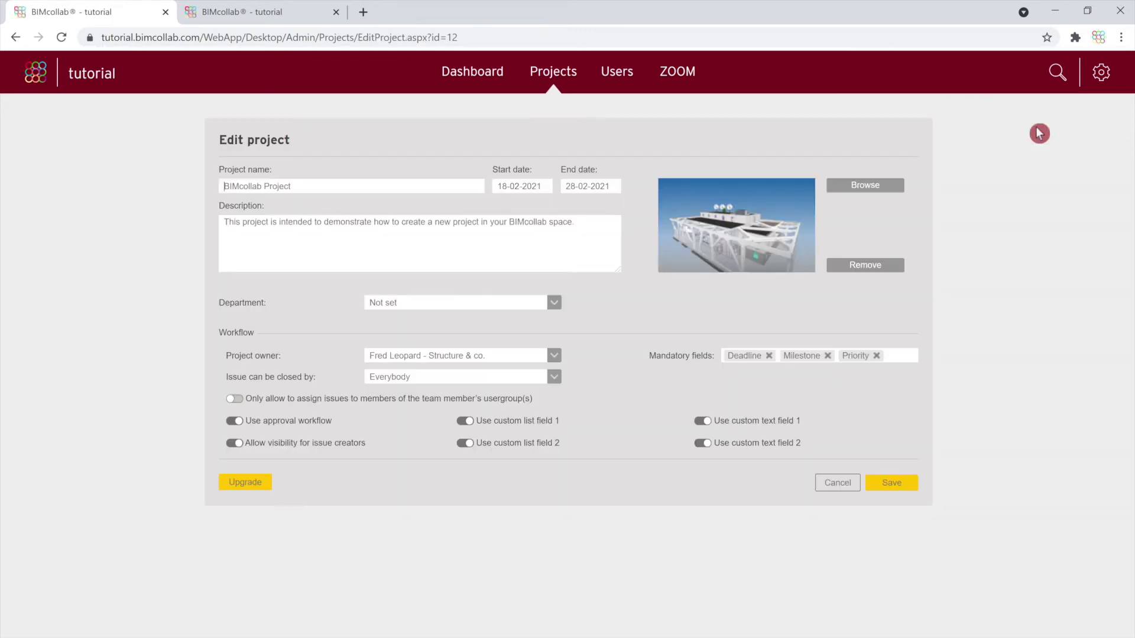
click(893, 482)
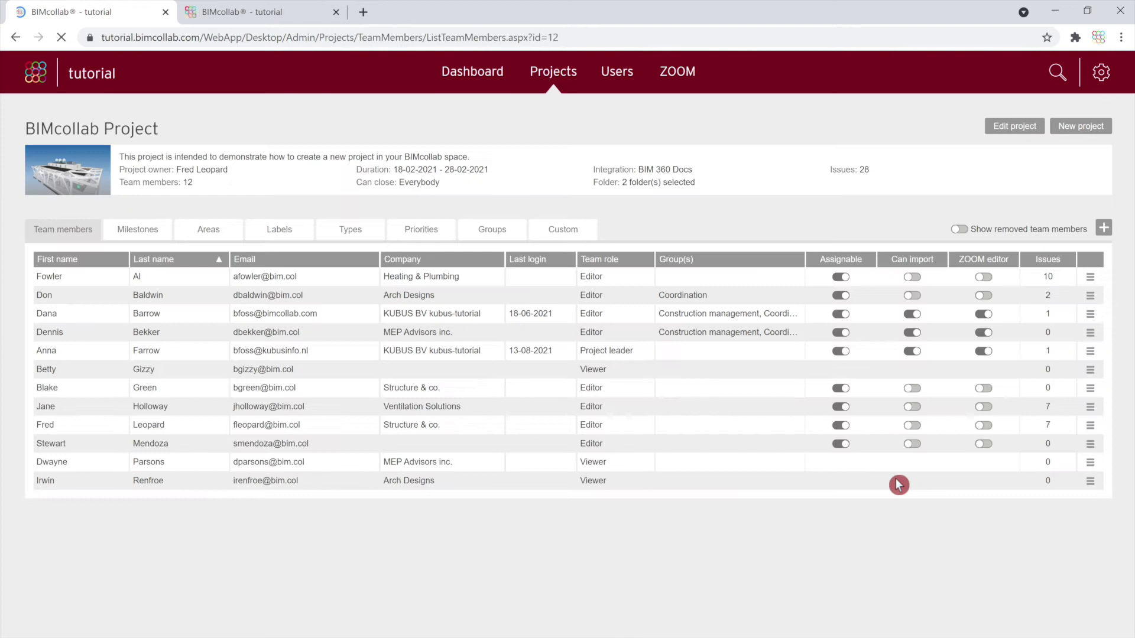
- List all users including inactive ones, briefly checking the deleted-users view
click(621, 88)
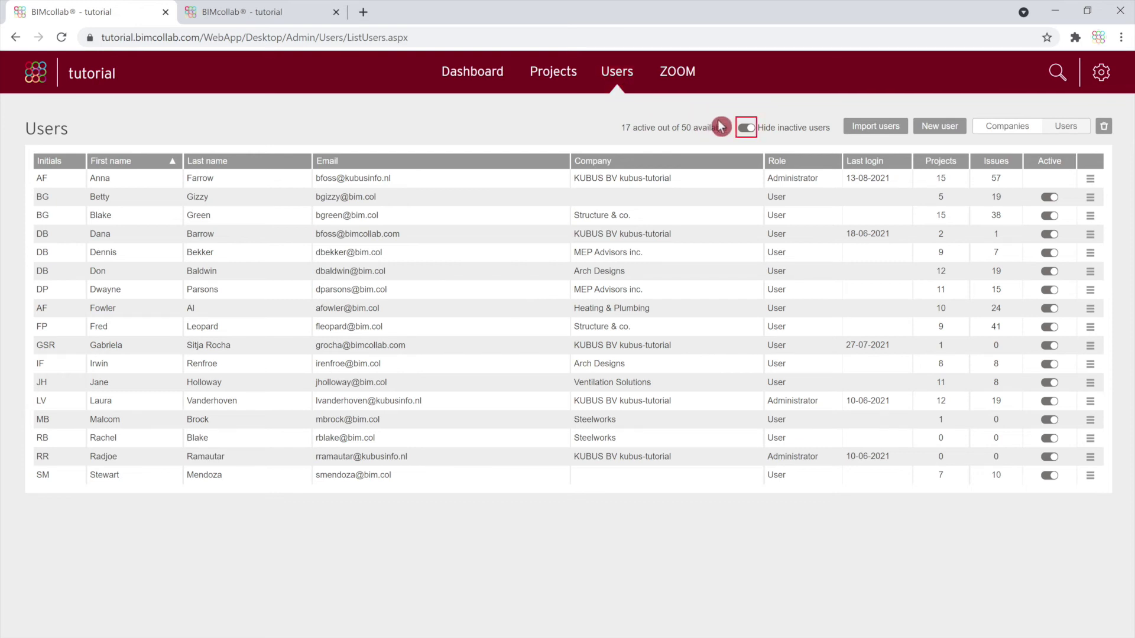
click(750, 130)
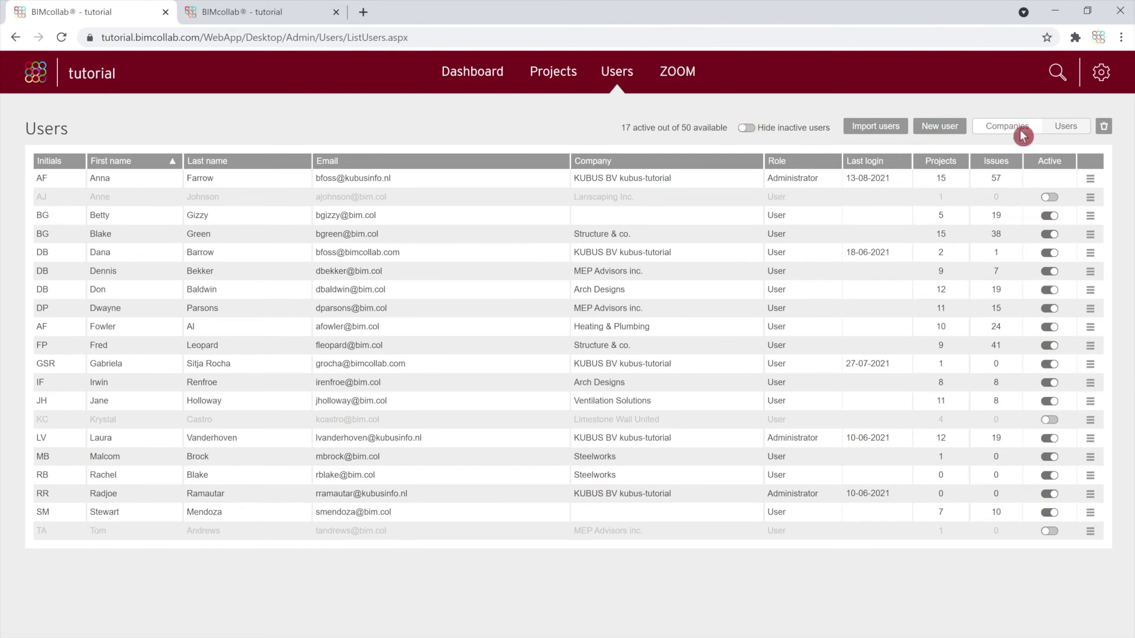
click(1103, 127)
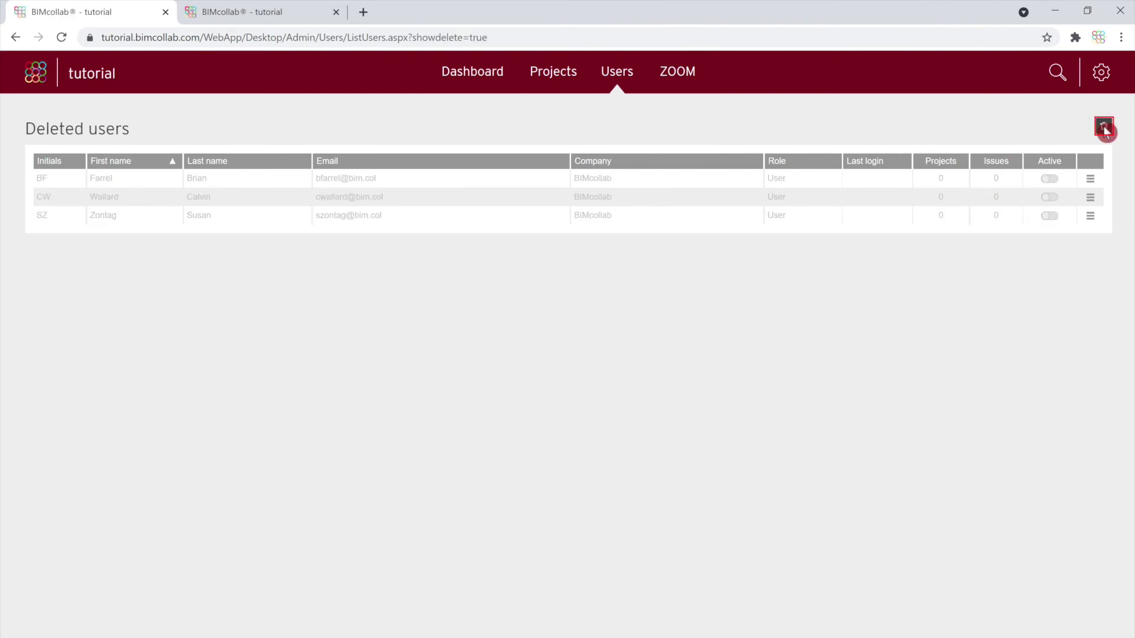
click(1103, 128)
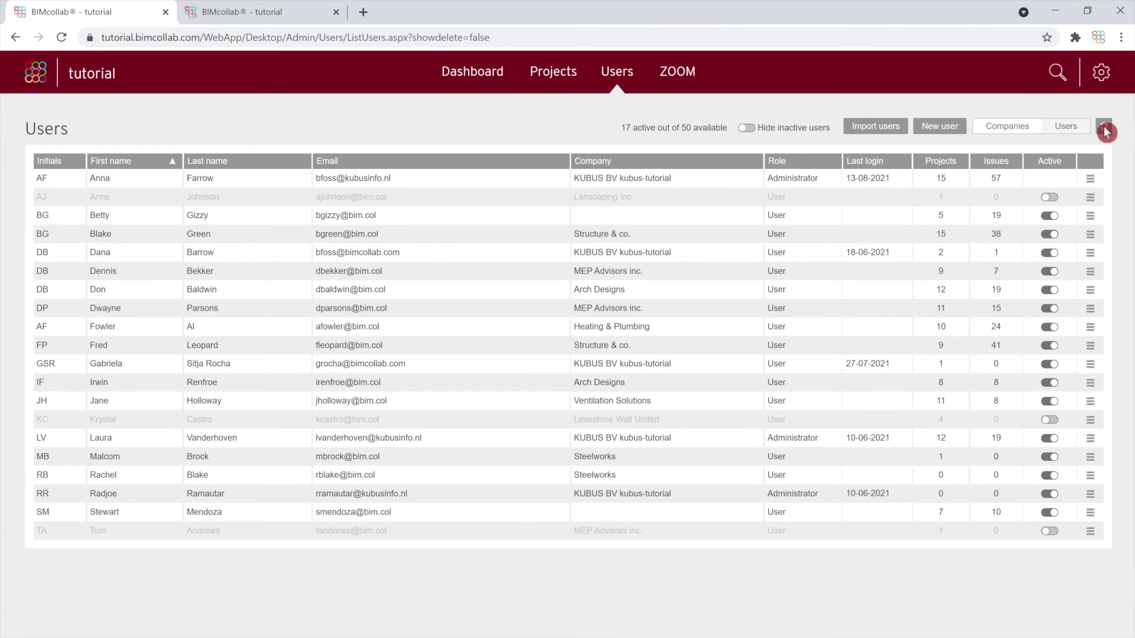
- Sort users by company, then first name descending, and open one user's detail page
click(663, 165)
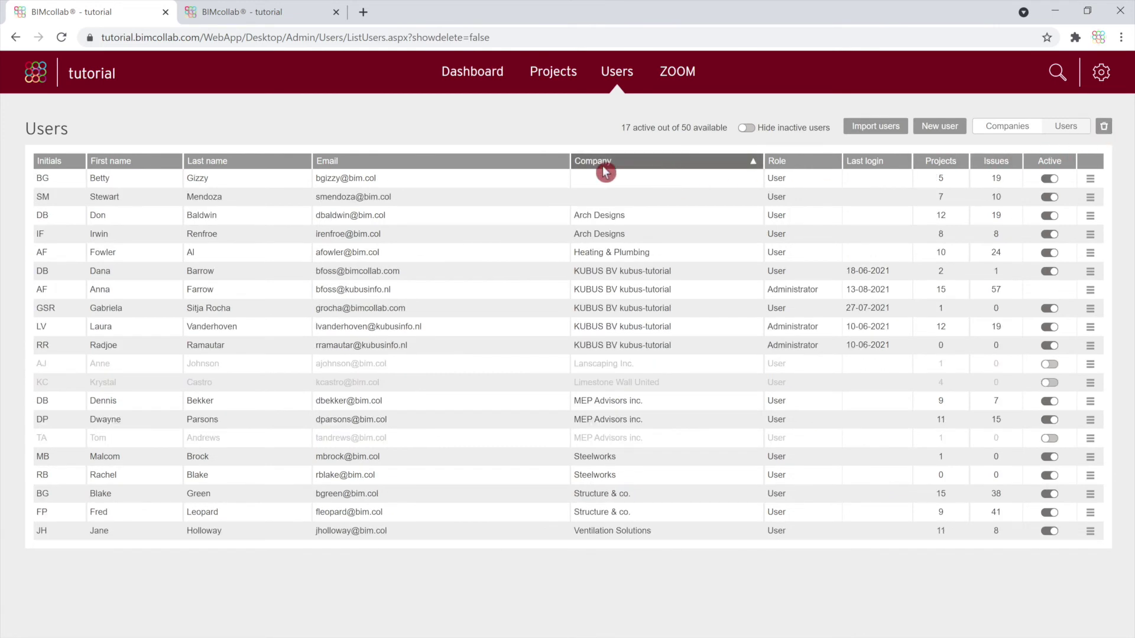
click(150, 162)
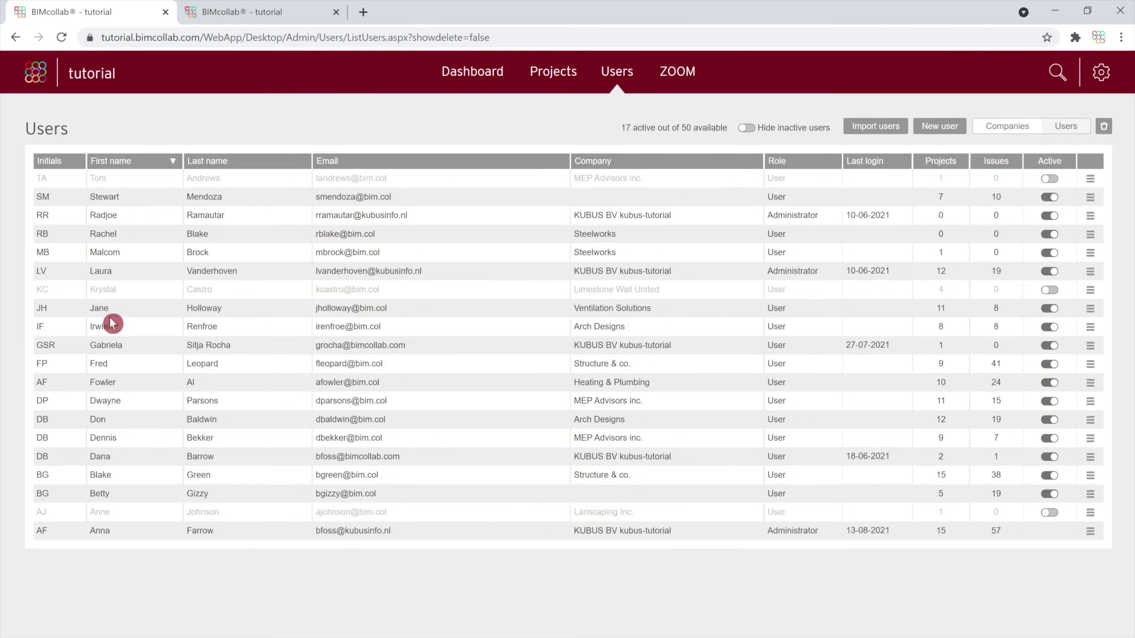
click(152, 501)
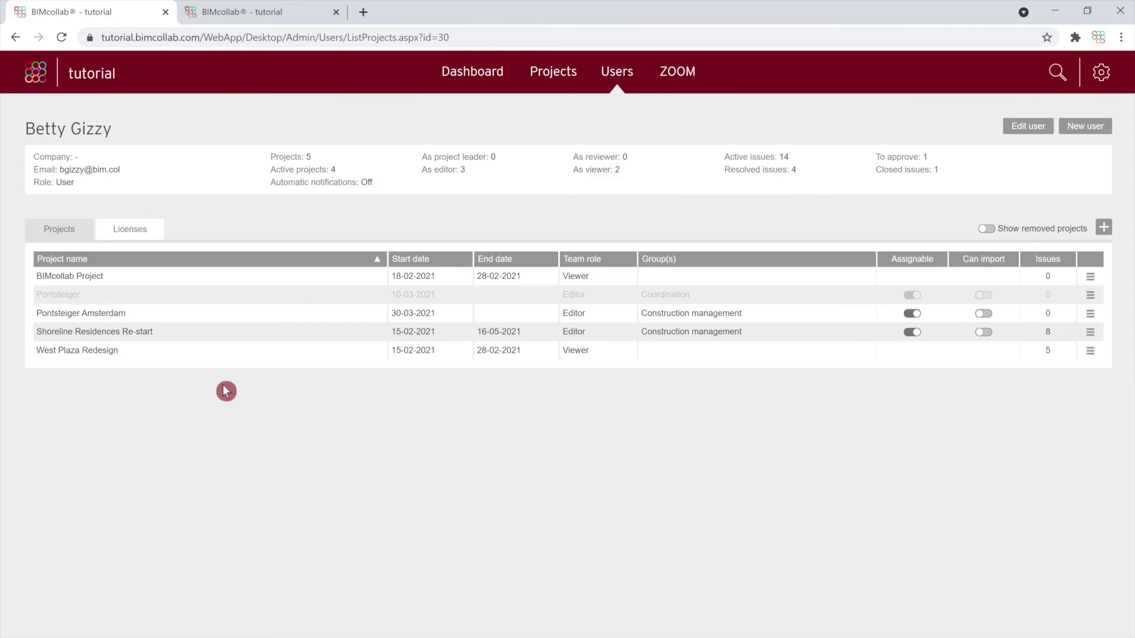
- Check the user's license pools, save their details unchanged, and open the ZOOM pool overview
click(143, 235)
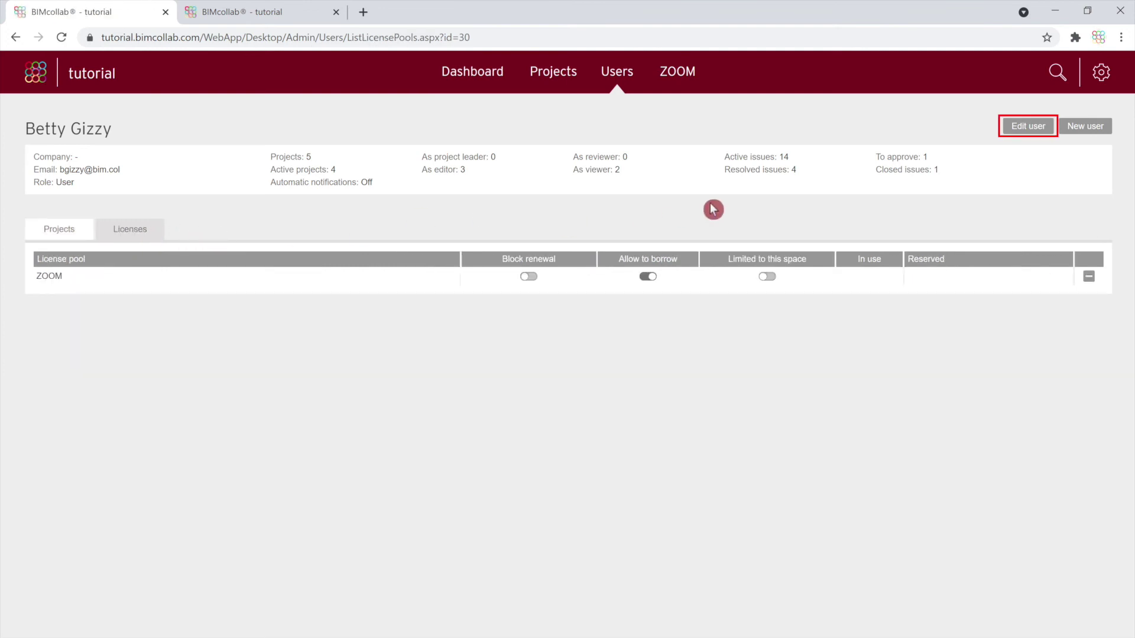
click(1038, 131)
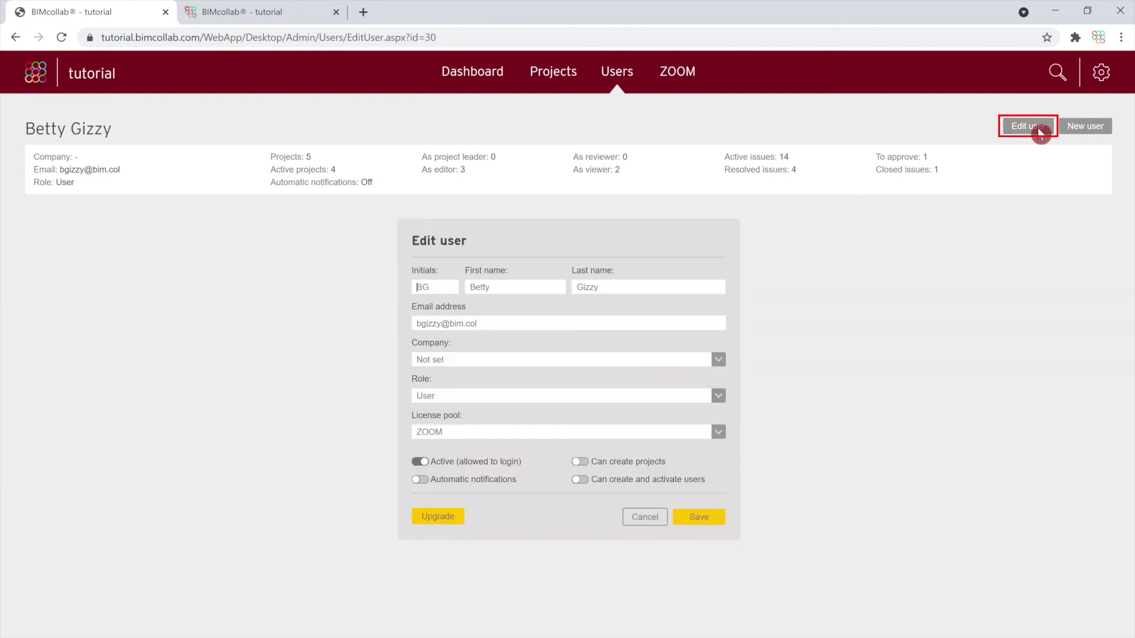
click(716, 525)
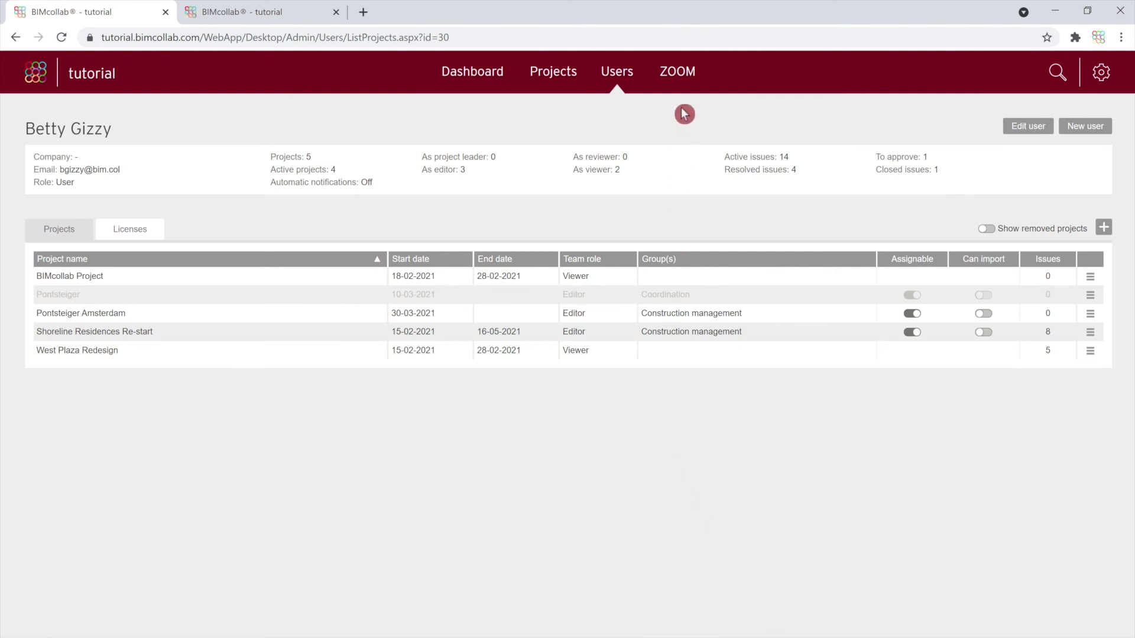
click(682, 73)
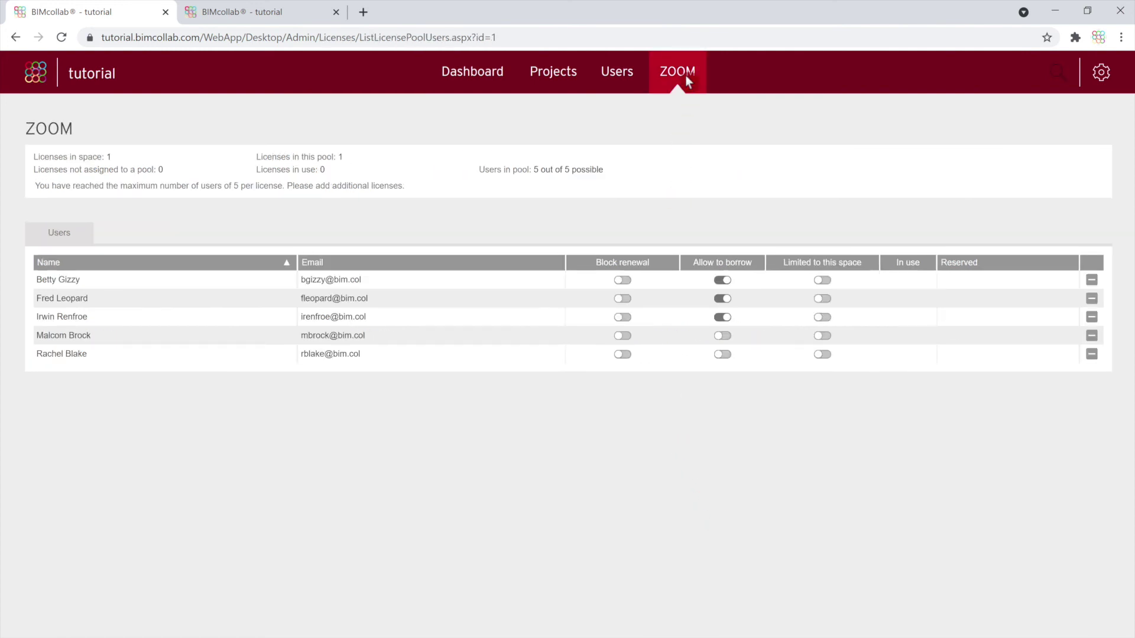